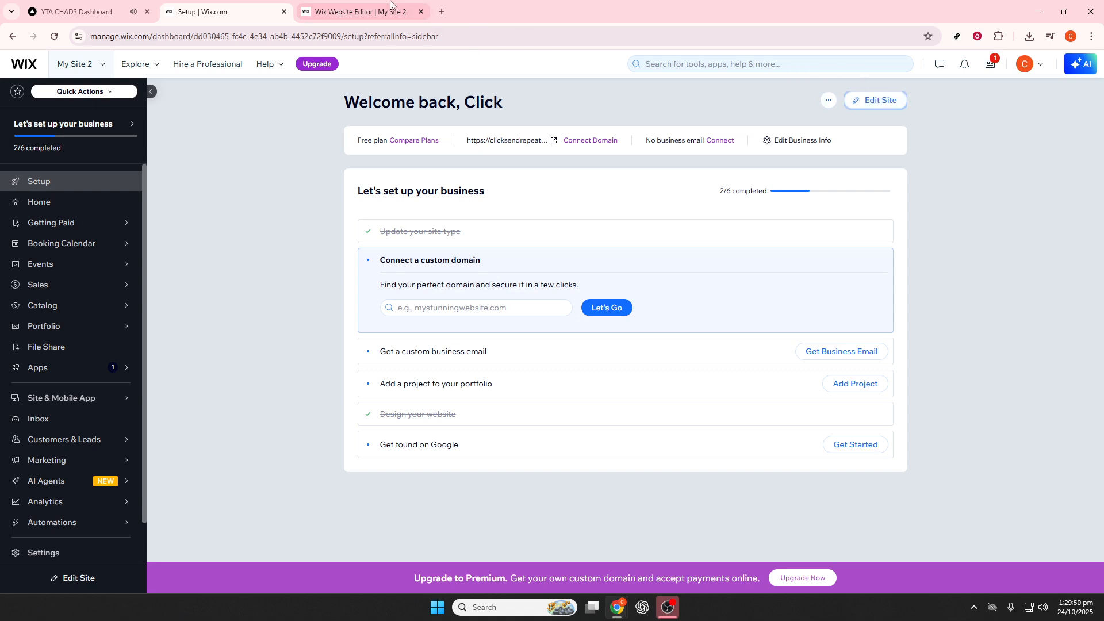
Step: Switch to the Wix Website Editor for My Site 2 and look over the HOME page
left_click(360, 11)
scroll(377, 367, "down", 3)
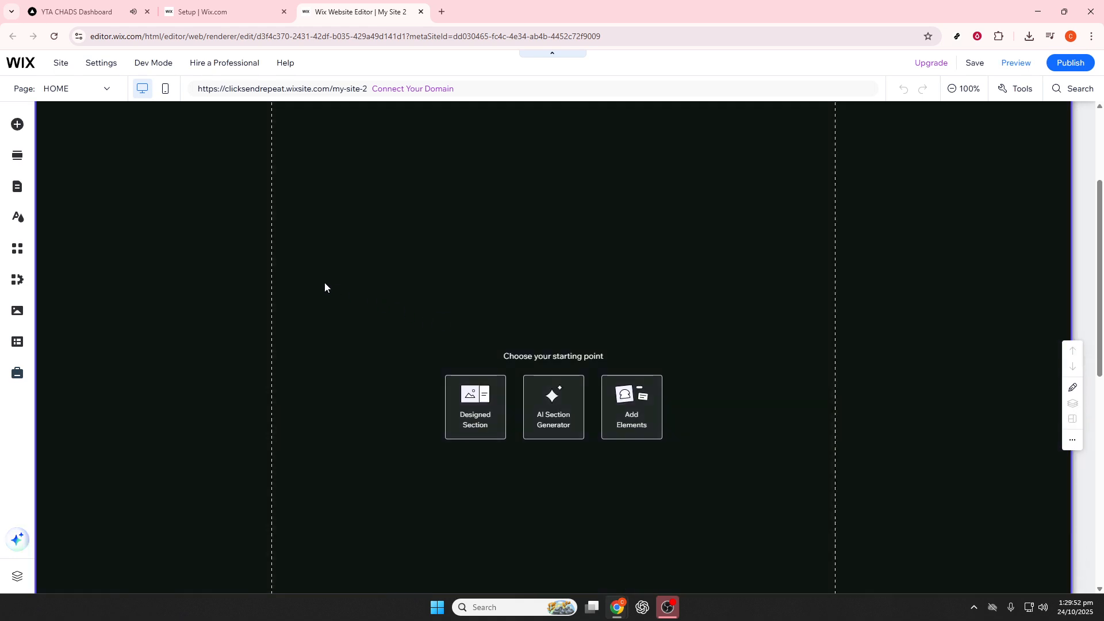
scroll(324, 282, "up", 3)
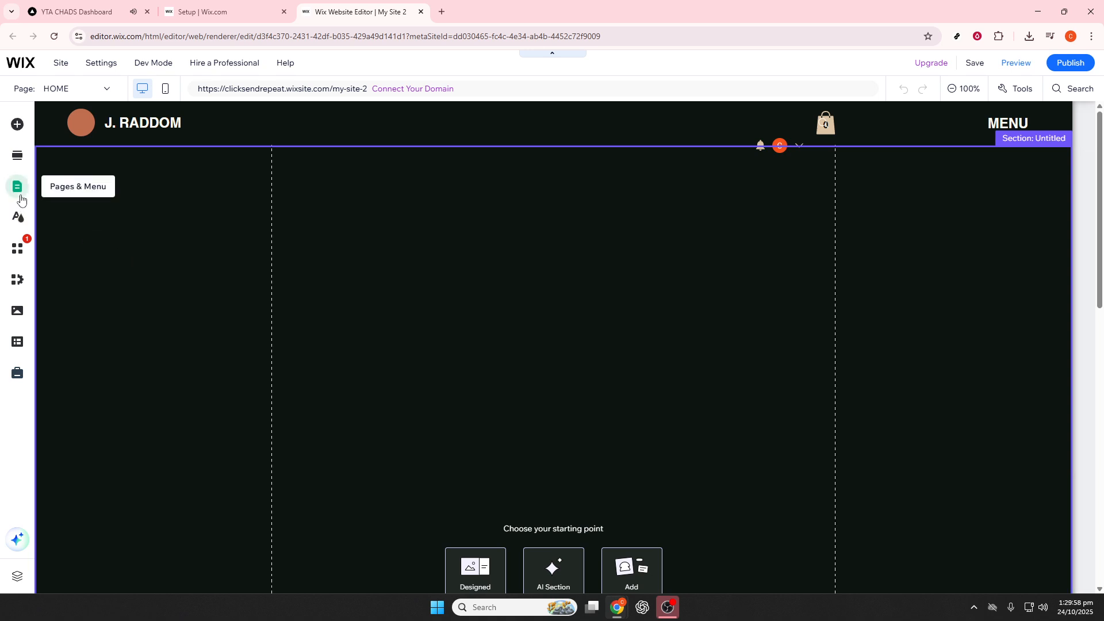
Step: Browse the addable page elements in the Menu & Anchor, Decorative and Strip categories
left_click(16, 132)
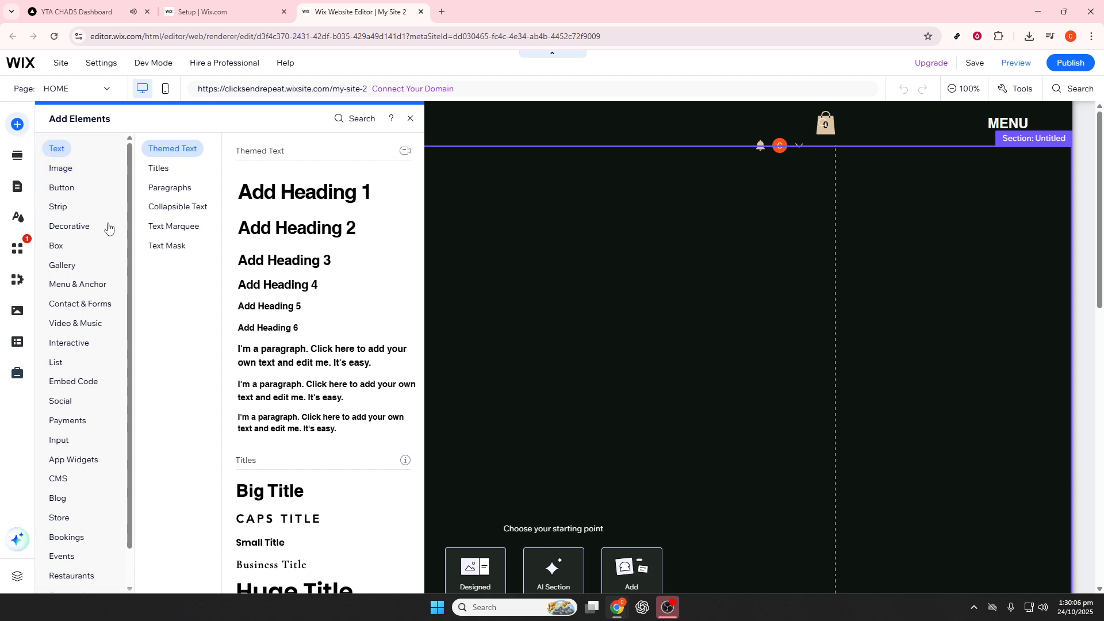
mouse_move(91, 277)
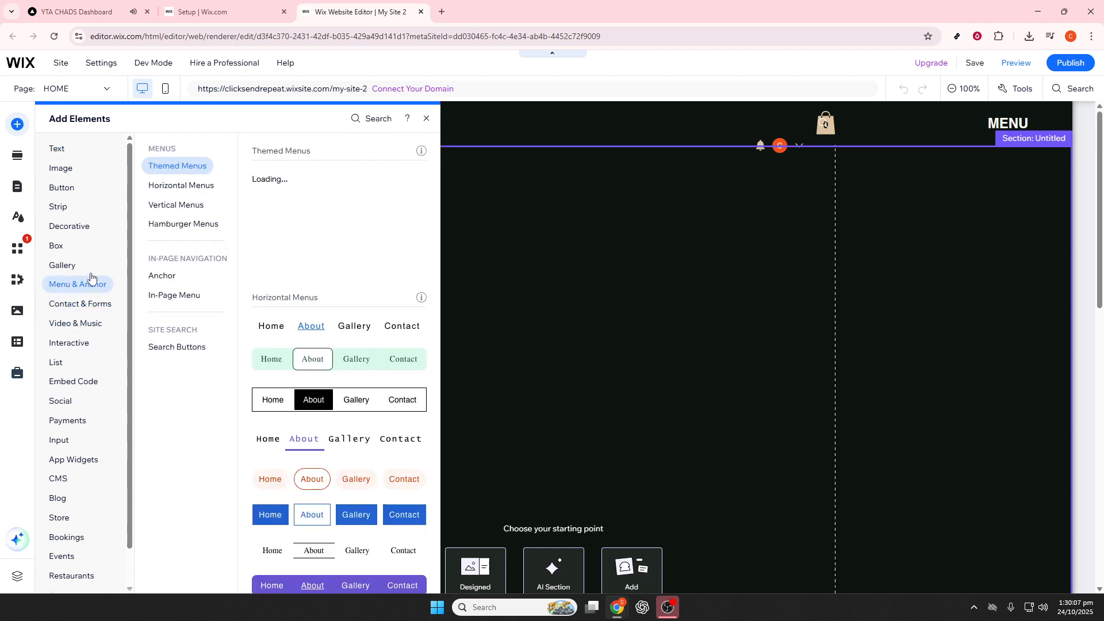
mouse_move(85, 236)
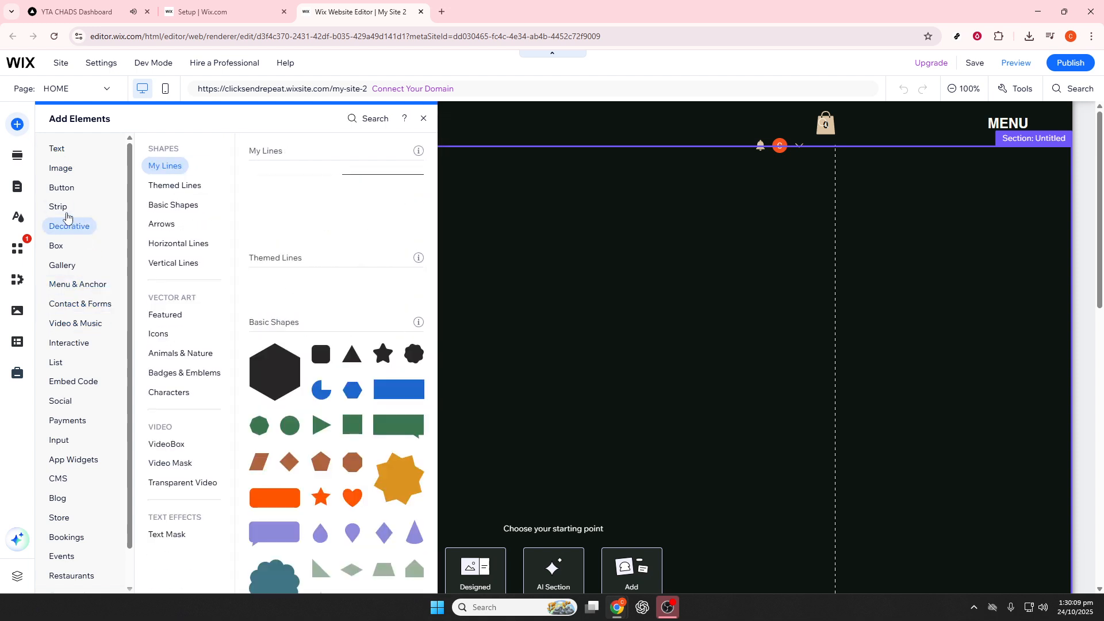
mouse_move(66, 216)
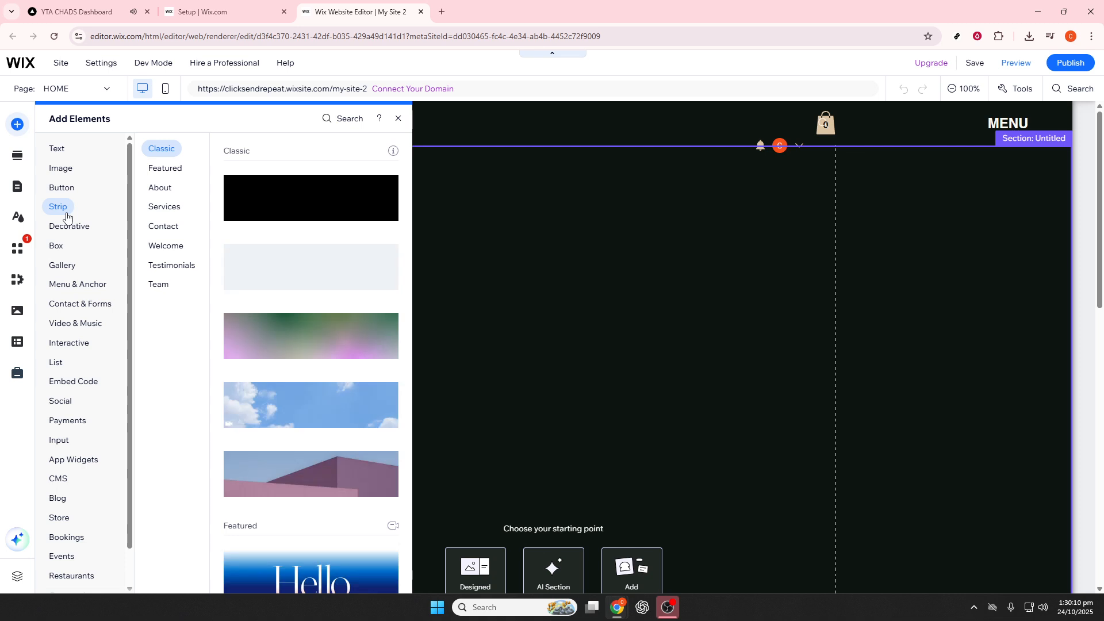
Step: Add a Dynamic Pages item to the site menu, link it to Collection pages and accept the name My Portfolio
left_click(25, 195)
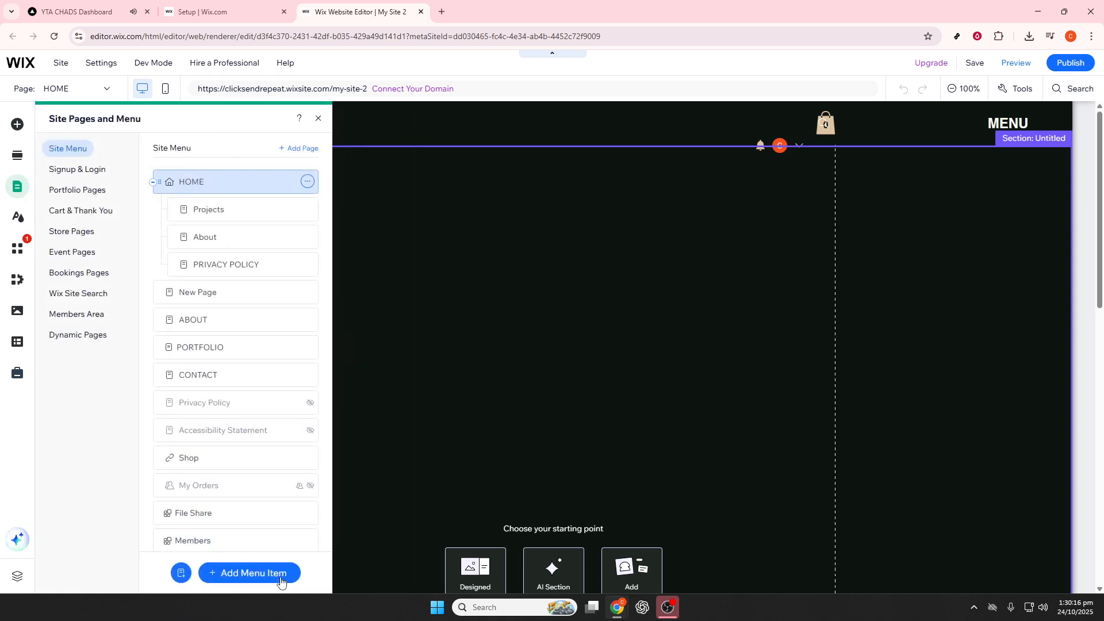
left_click(281, 575)
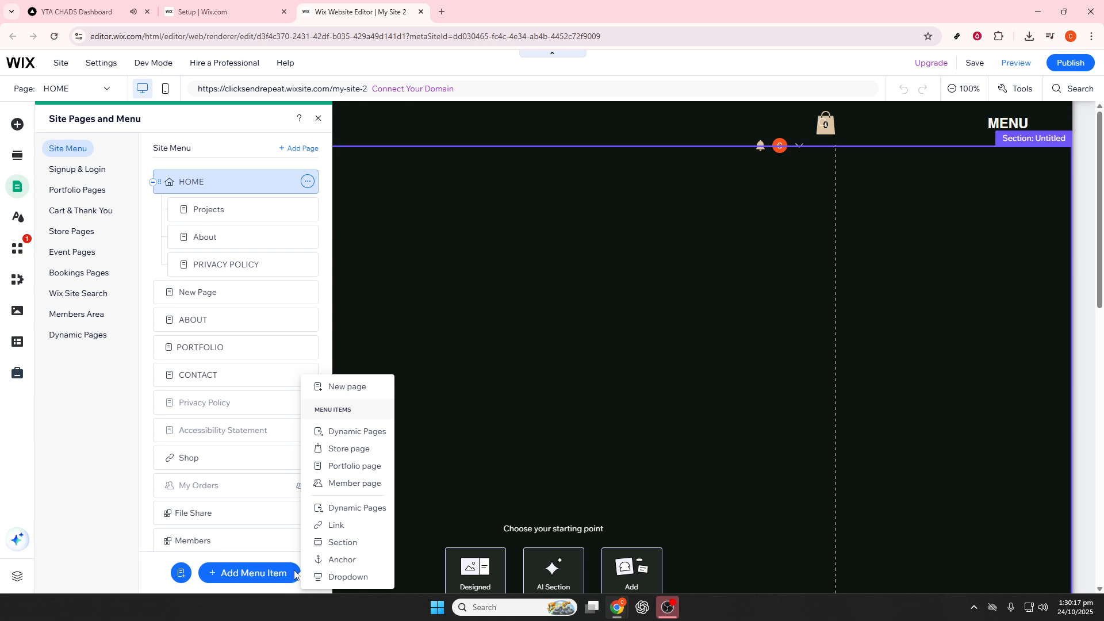
left_click(353, 434)
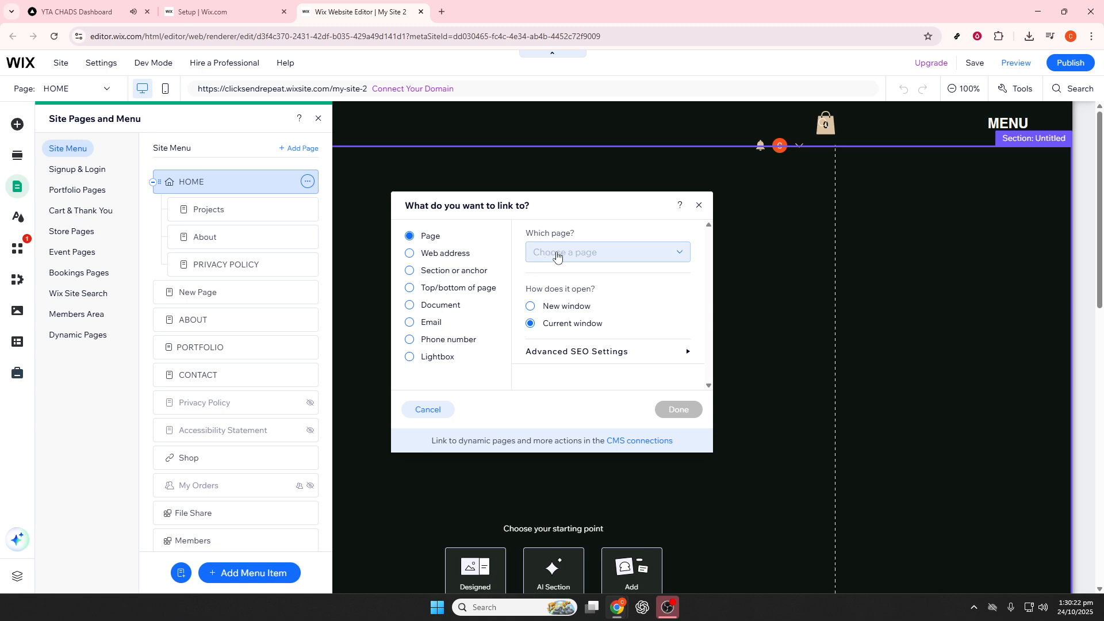
left_click(556, 253)
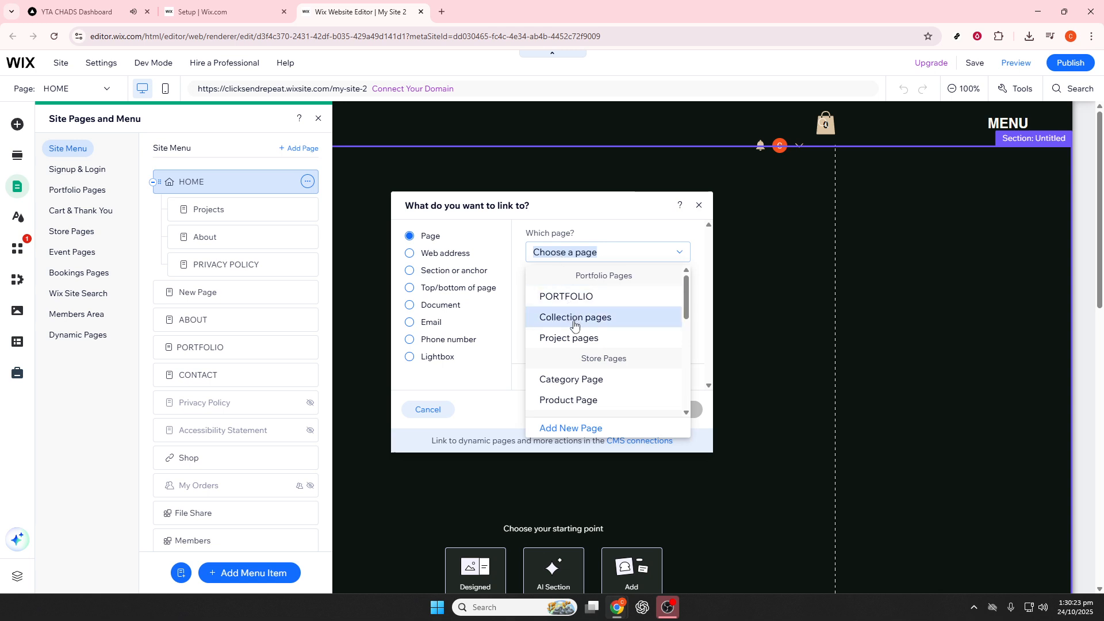
left_click(574, 325)
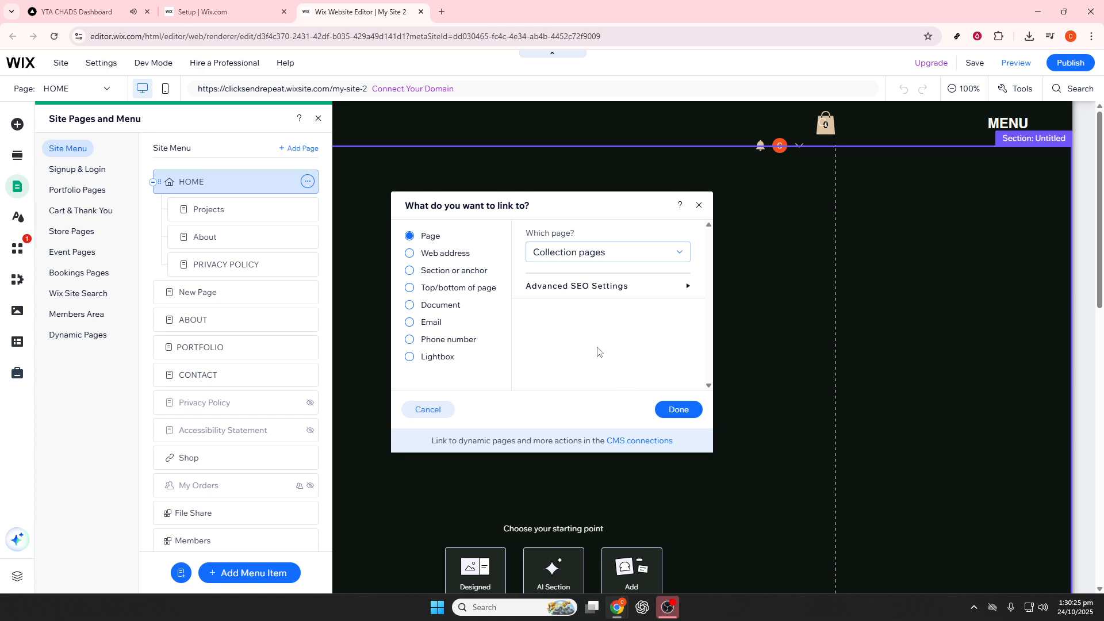
left_click(679, 409)
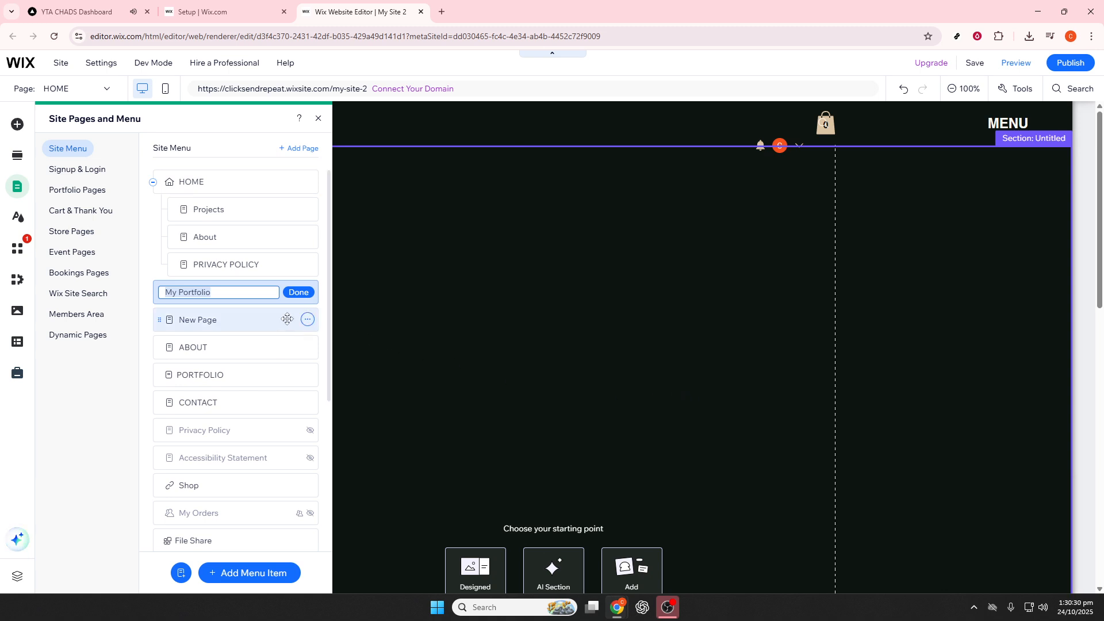
left_click(297, 293)
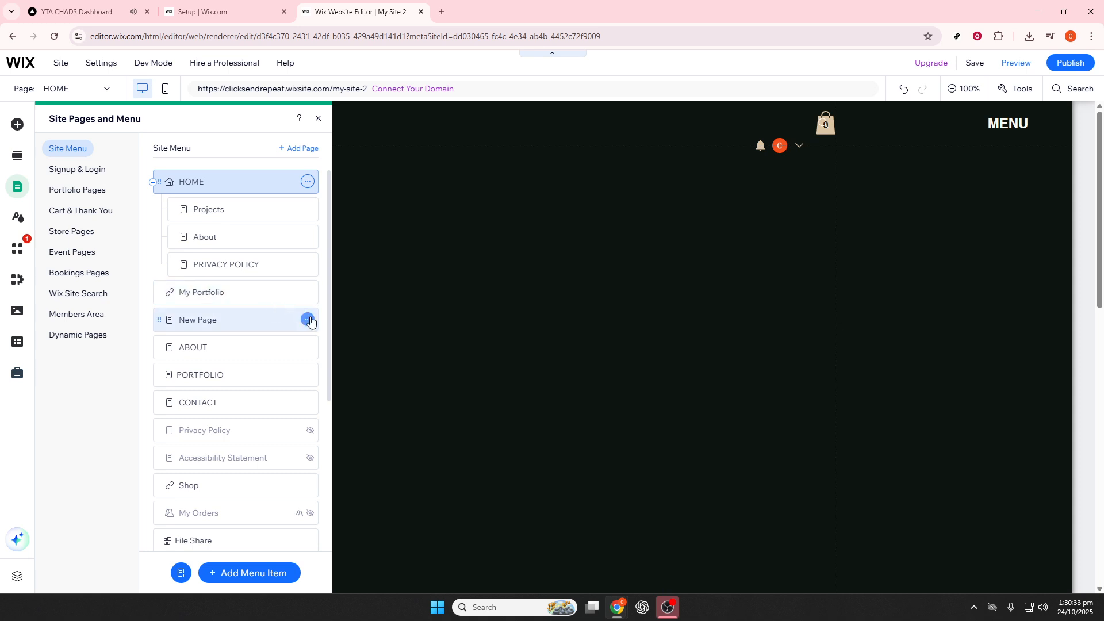
Step: Open the My Portfolio collection page in the editor and examine its heading, intro text, project image grid and footer
left_click(303, 292)
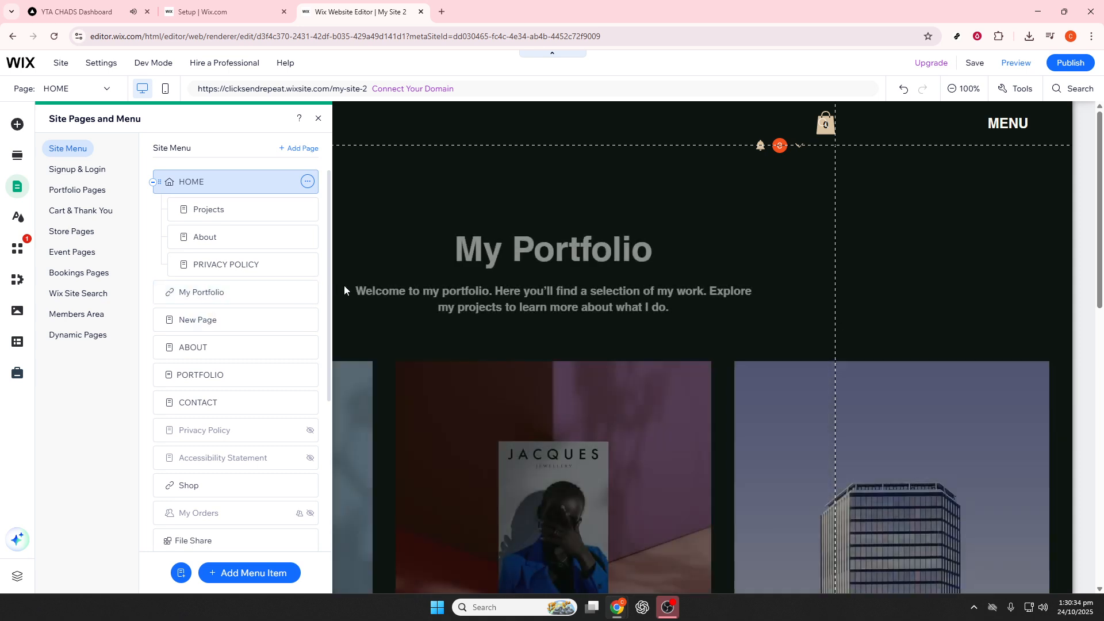
left_click(318, 118)
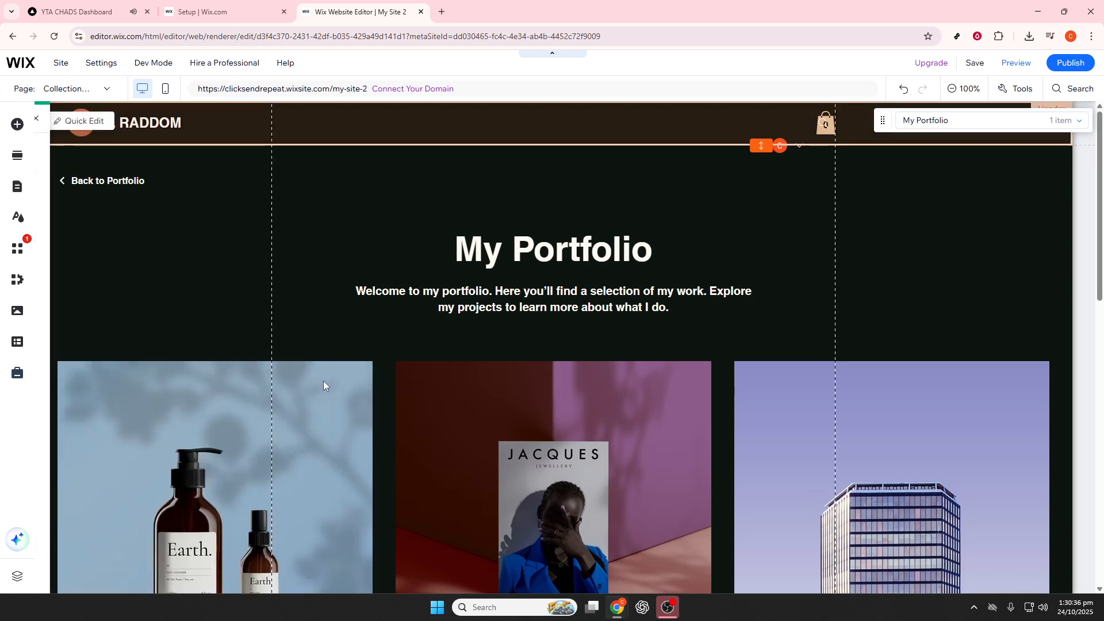
scroll(338, 531, "down", 3)
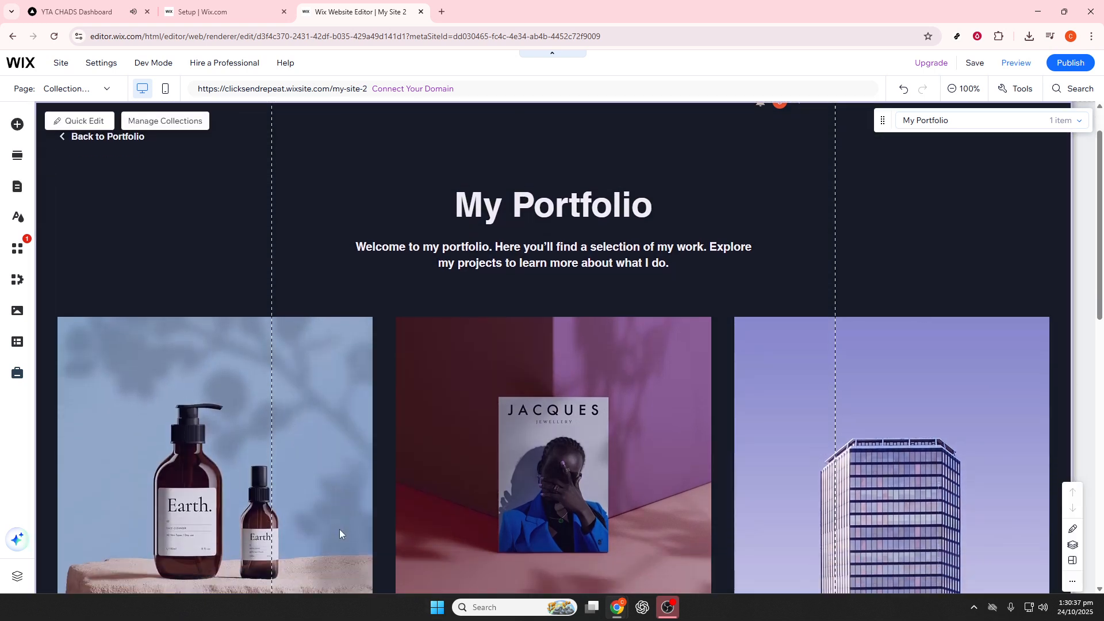
scroll(339, 529, "down", 3)
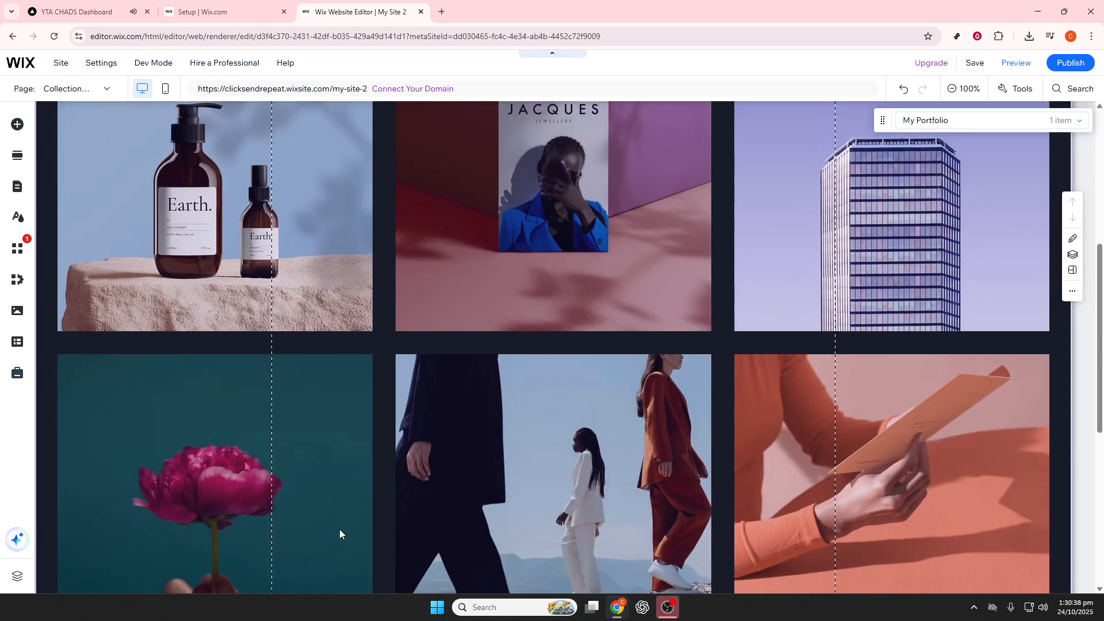
scroll(340, 529, "up", 3)
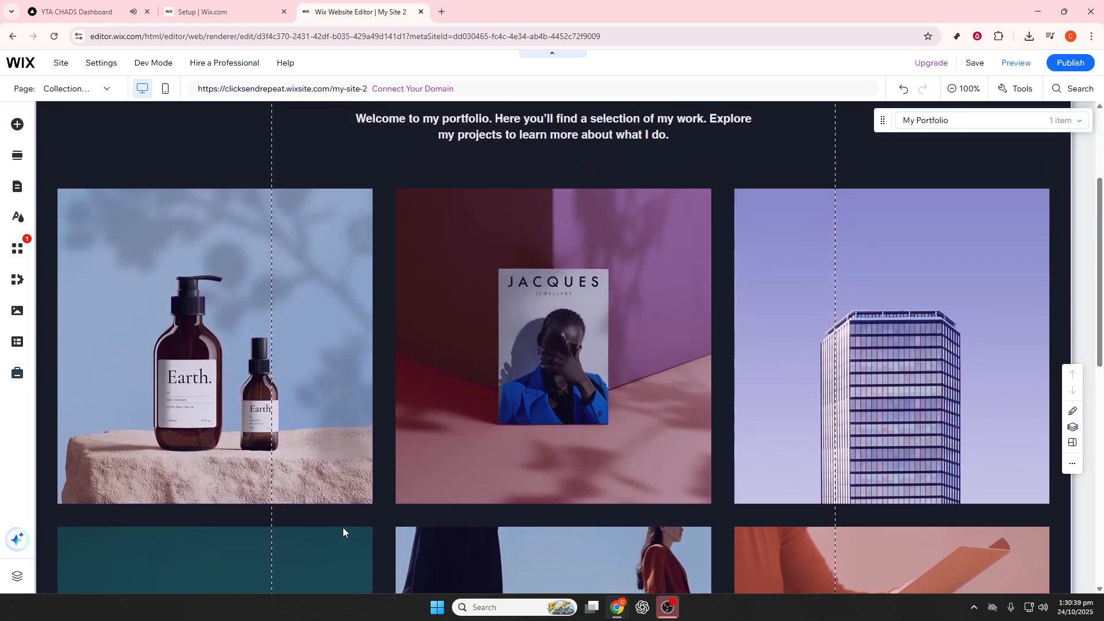
scroll(343, 526, "down", 5)
scroll(343, 527, "down", 4)
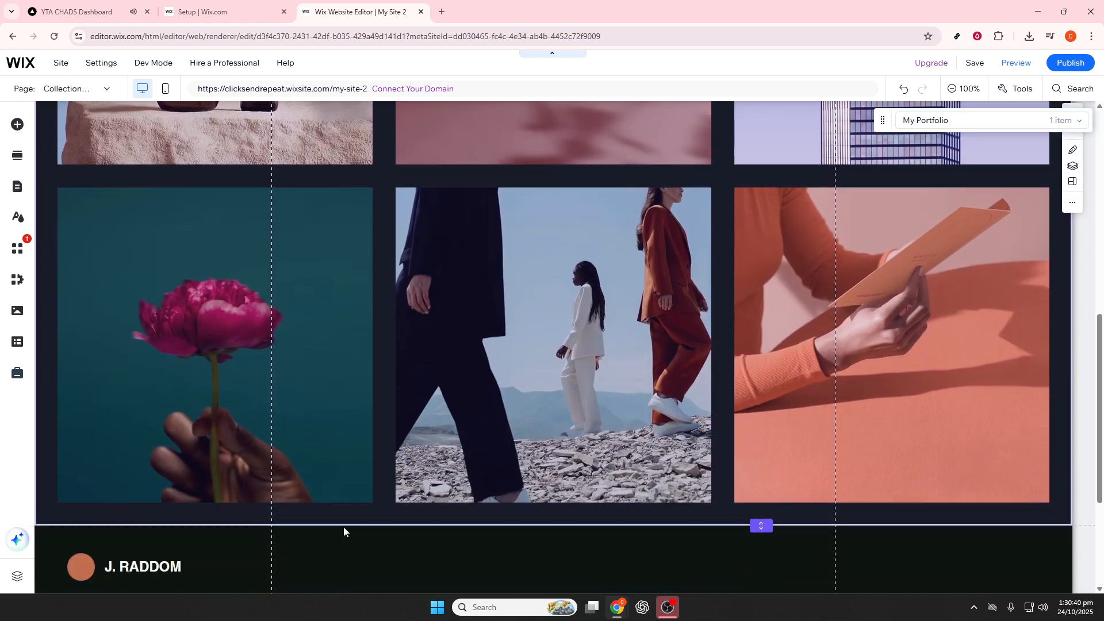
scroll(343, 526, "down", 3)
scroll(343, 526, "up", 3)
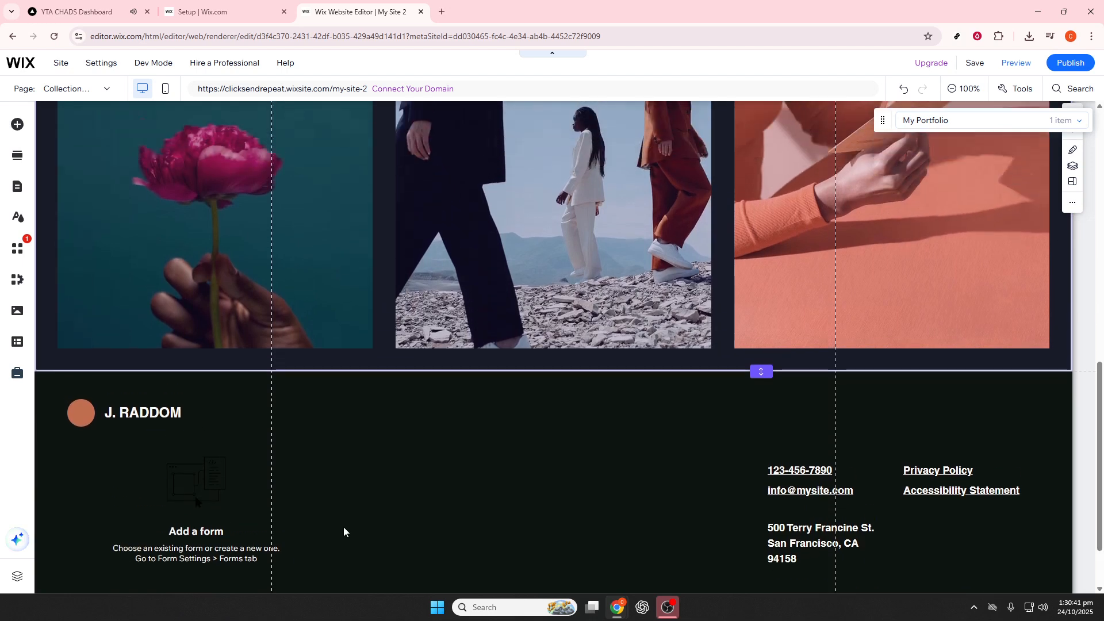
scroll(343, 526, "up", 4)
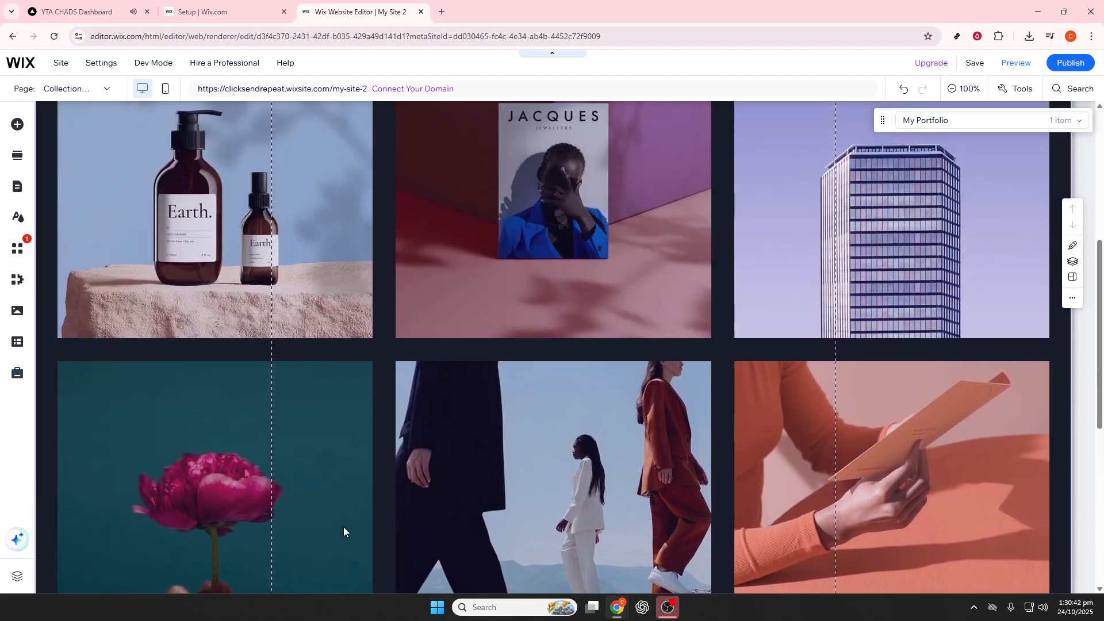
scroll(344, 526, "up", 2)
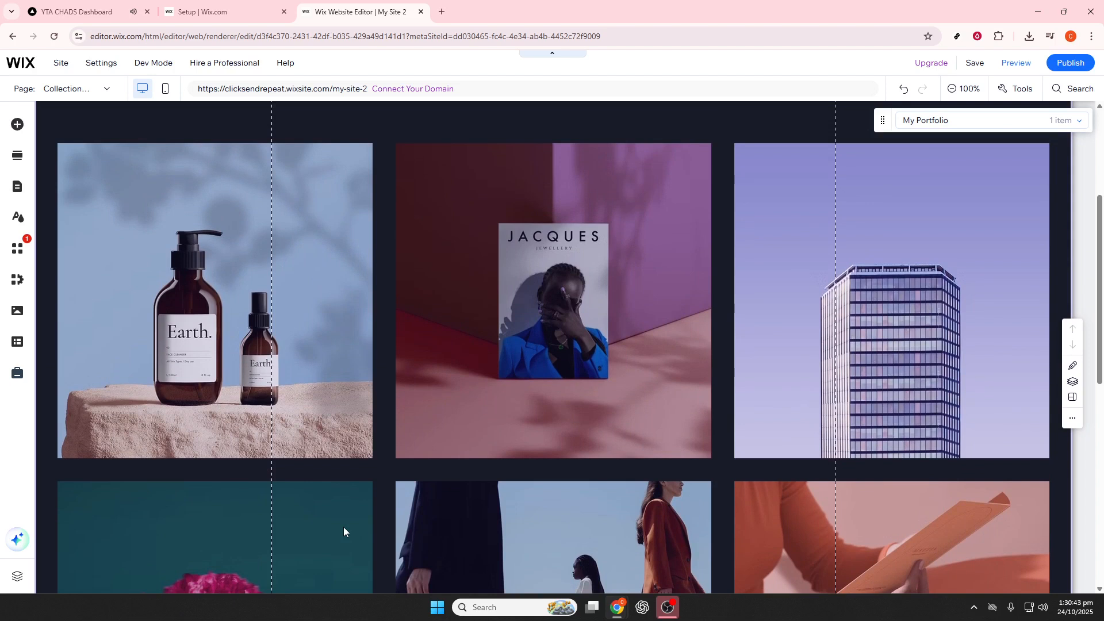
scroll(343, 527, "up", 3)
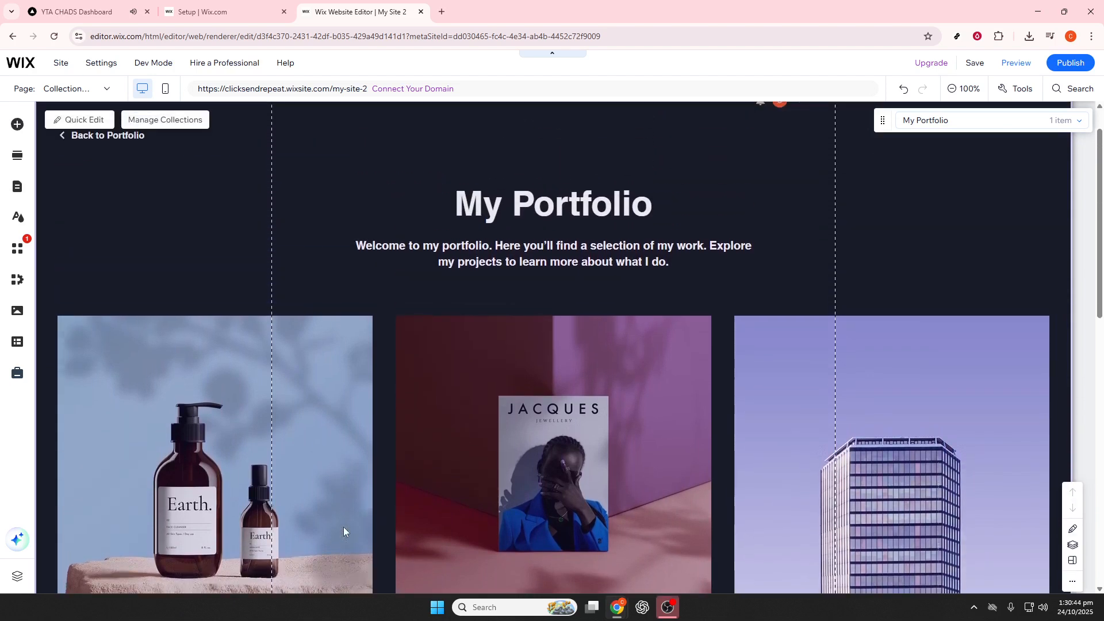
scroll(344, 527, "up", 1)
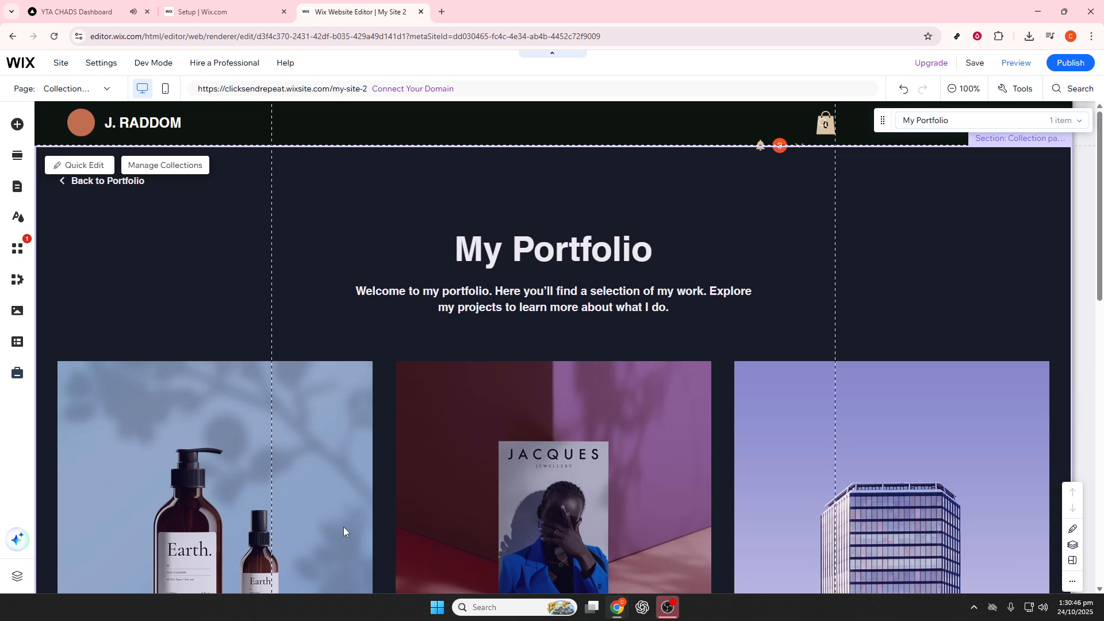
scroll(343, 526, "down", 4)
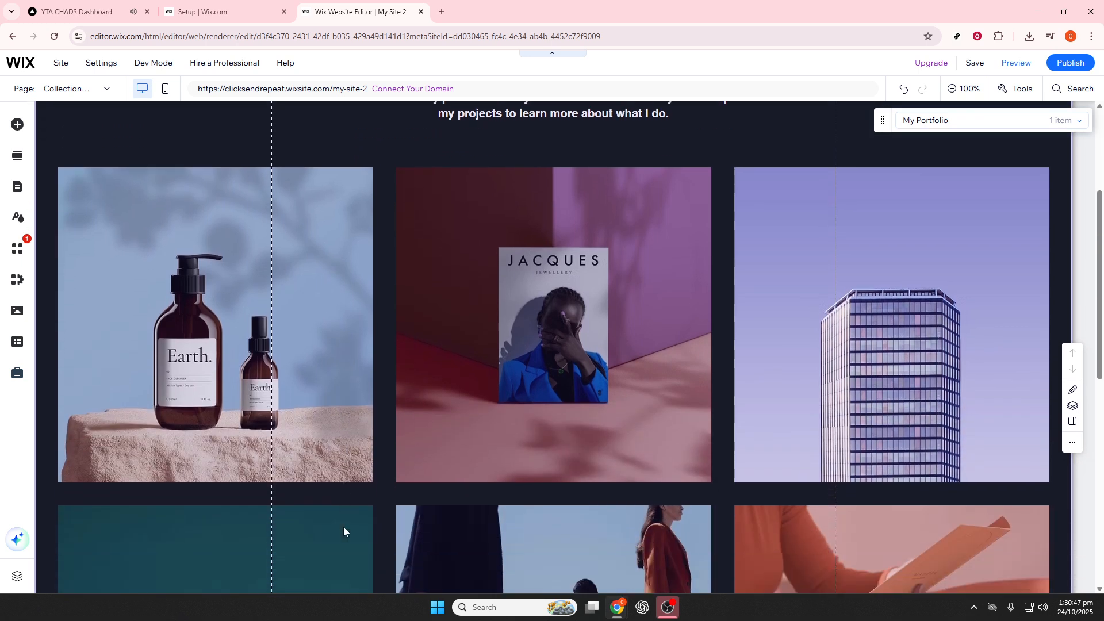
scroll(343, 526, "down", 4)
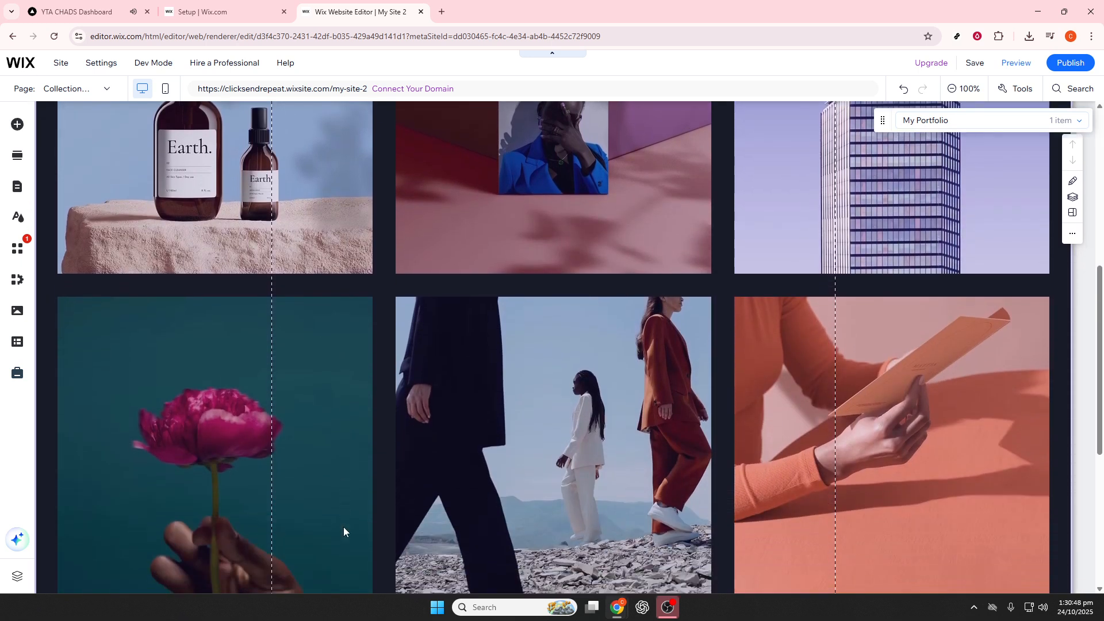
scroll(343, 526, "down", 2)
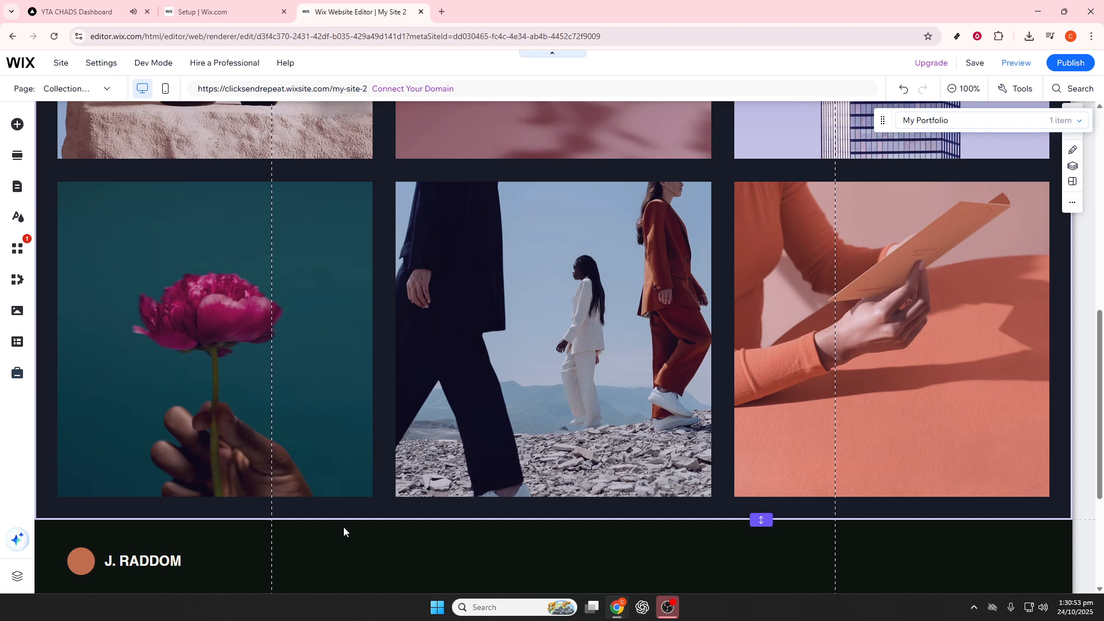
left_click(343, 526)
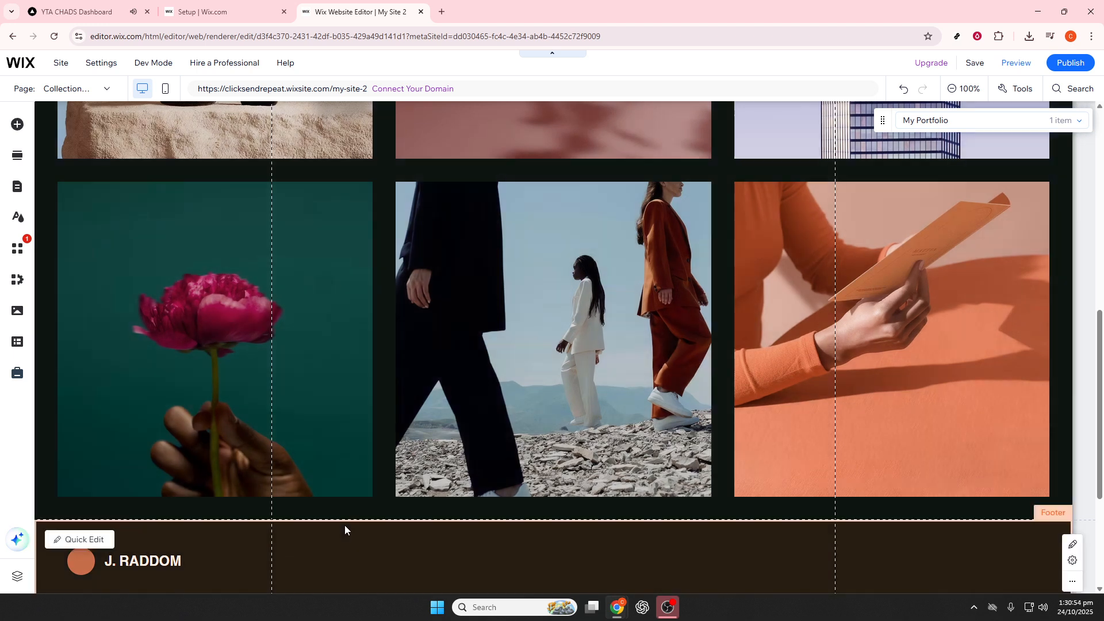
scroll(345, 533, "down", 1)
scroll(368, 530, "up", 3)
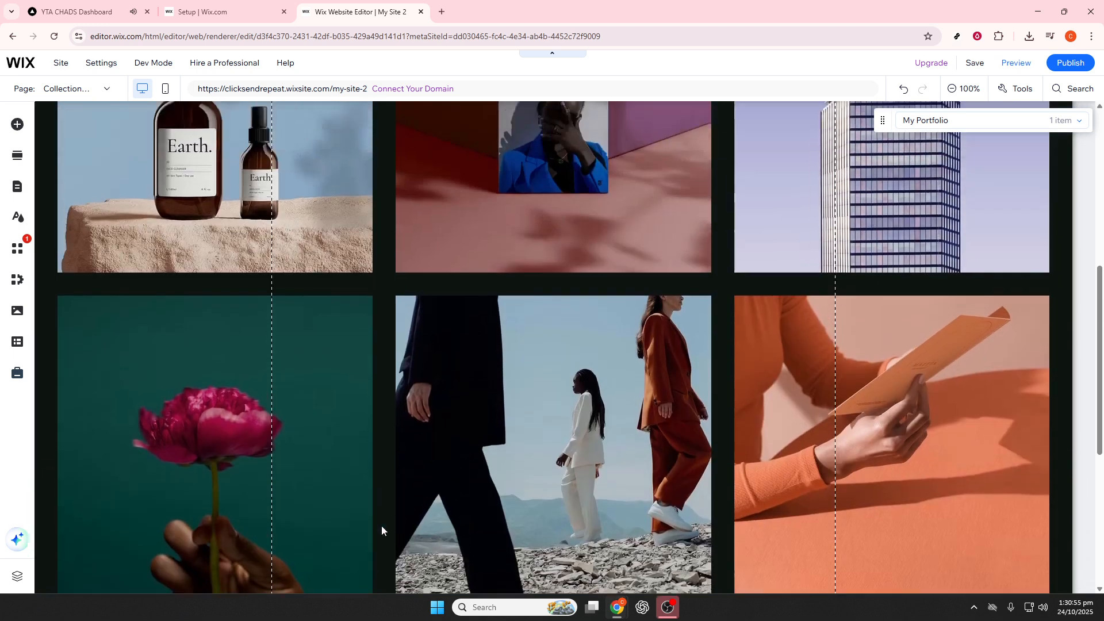
scroll(659, 442, "up", 4)
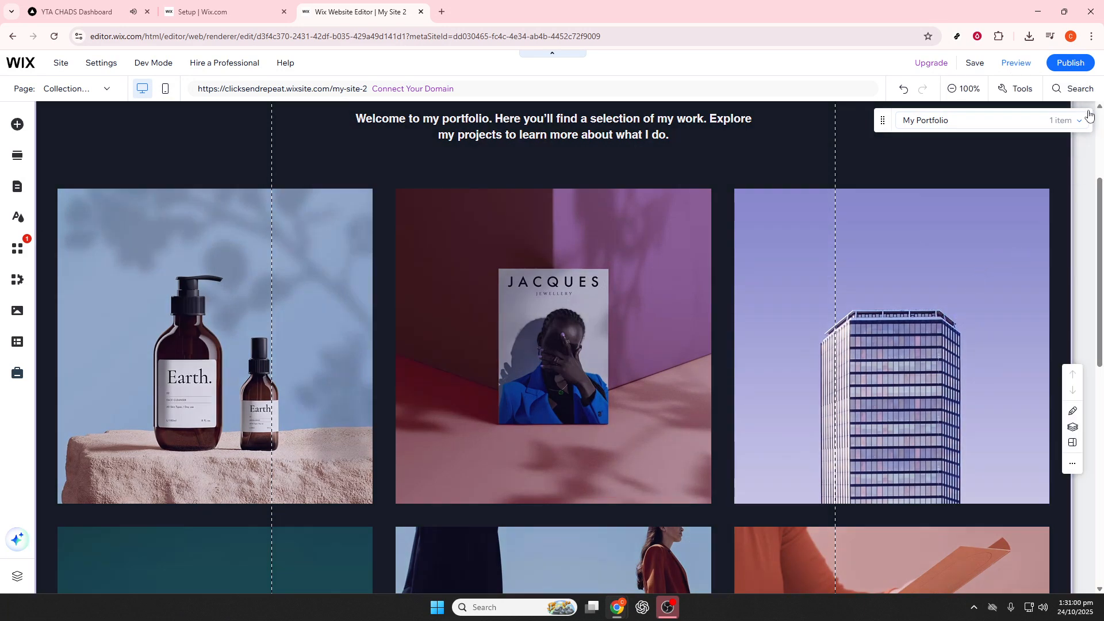
mouse_move(1076, 63)
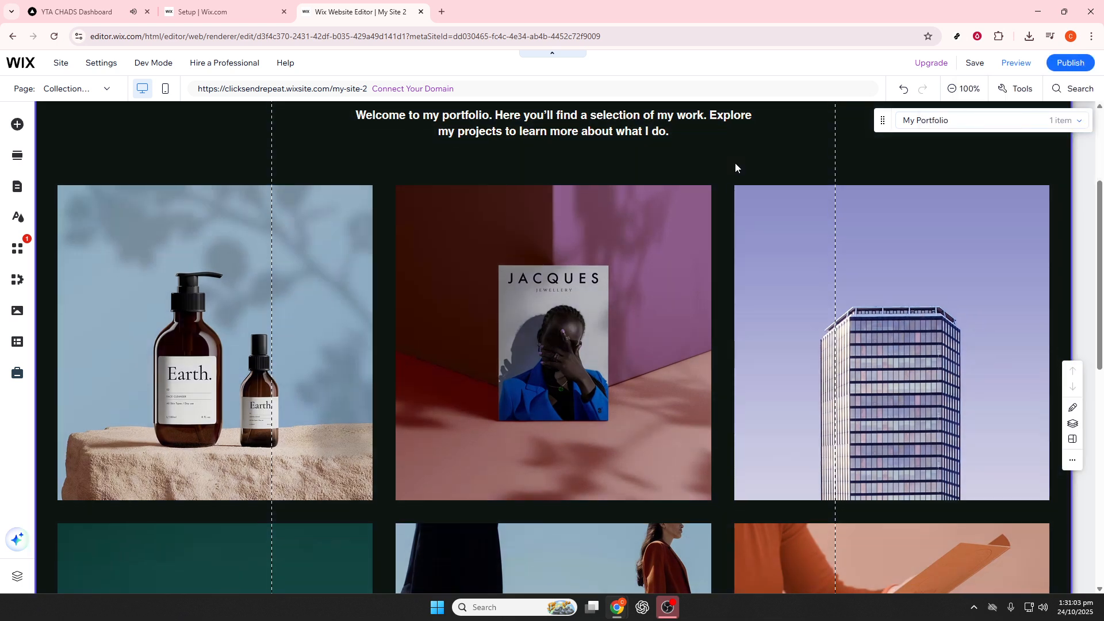
scroll(736, 164, "down", 3)
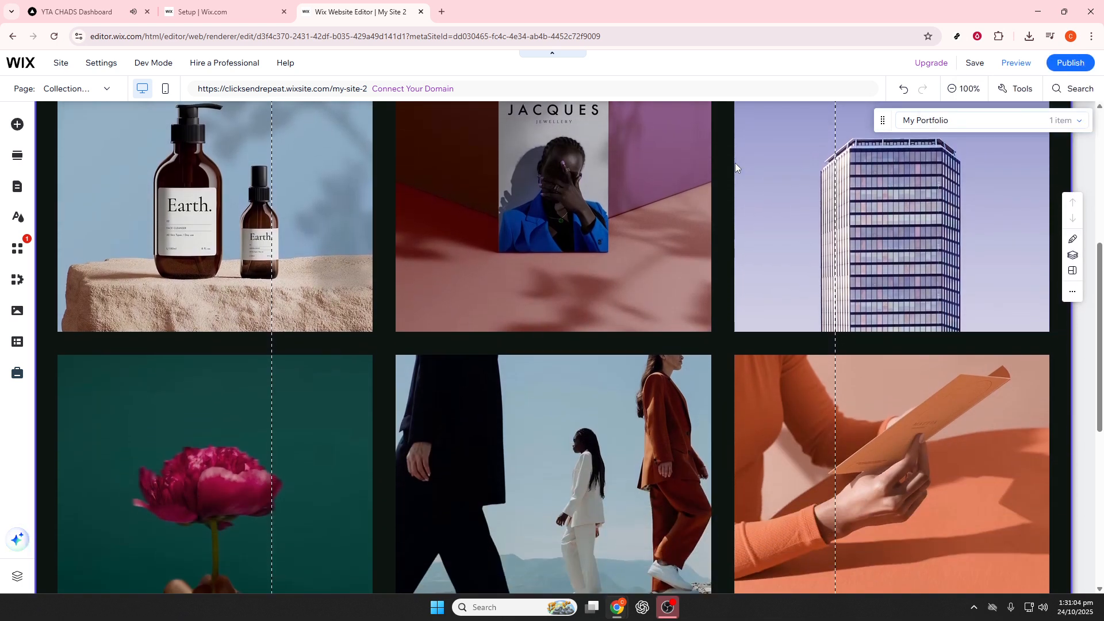
scroll(736, 165, "up", 3)
scroll(735, 167, "up", 2)
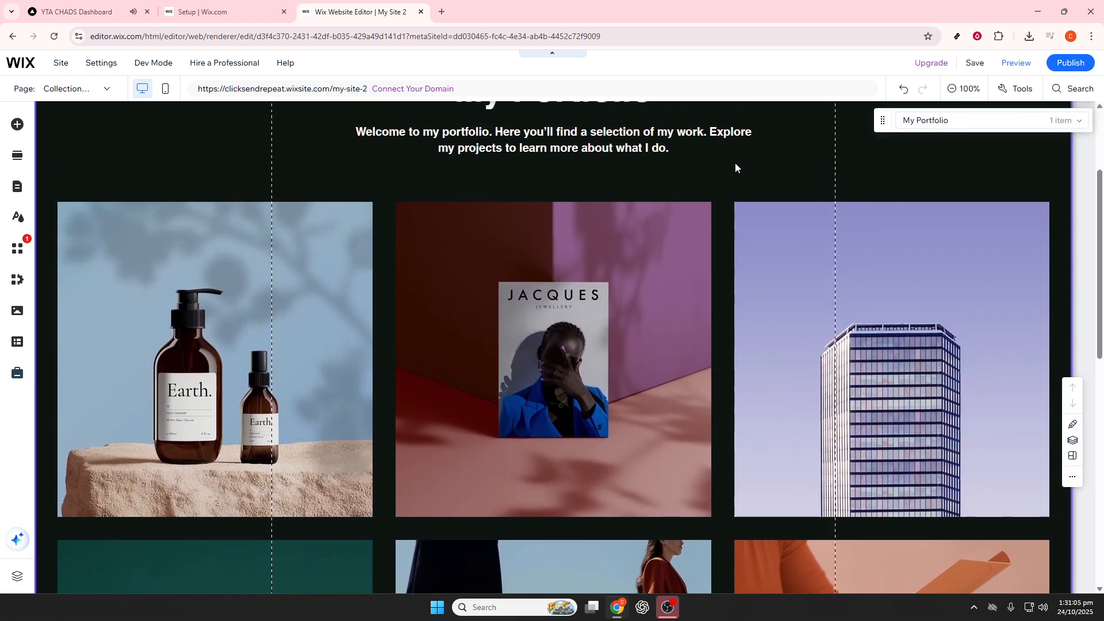